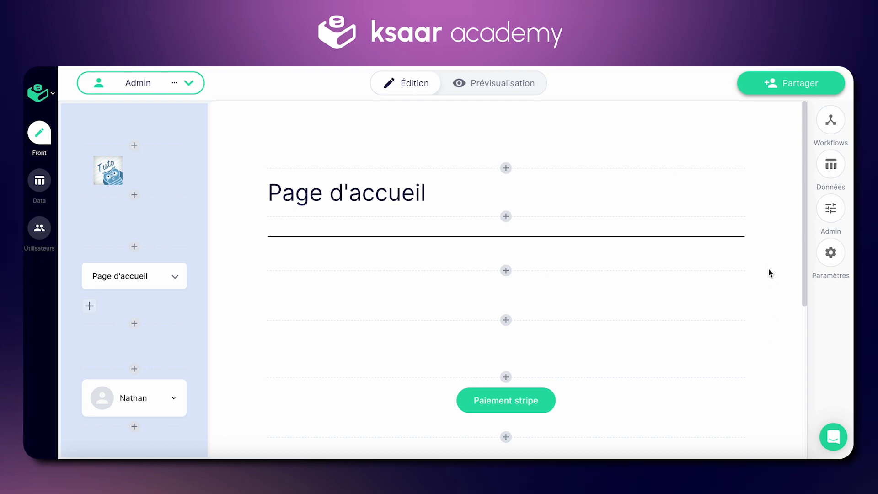
Open the Stripe workflow and review its "Mettre à jour les champs" step.
click(831, 123)
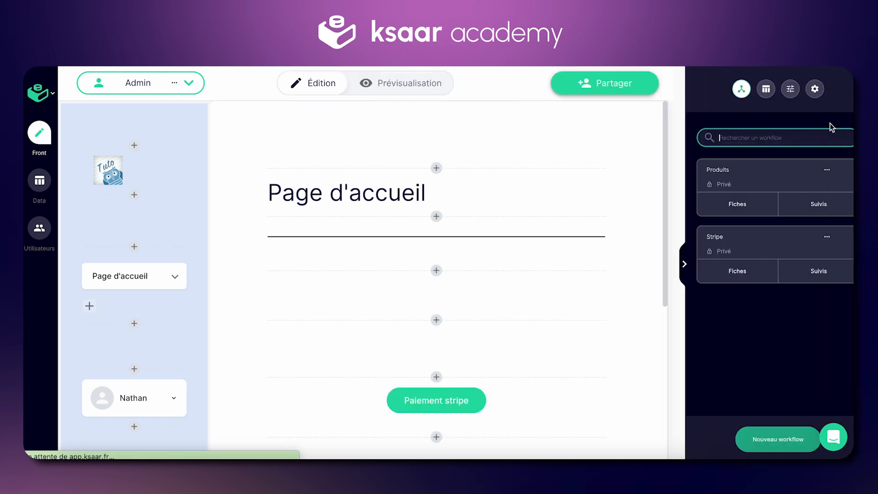
click(753, 235)
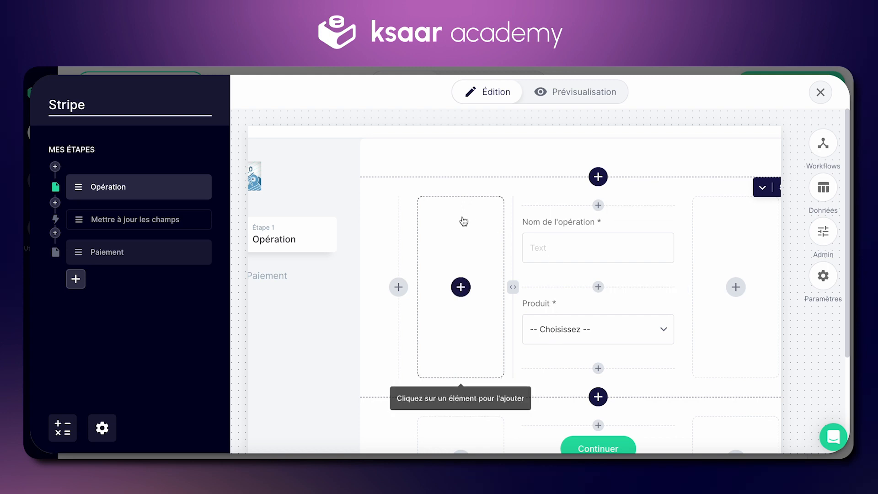
click(123, 220)
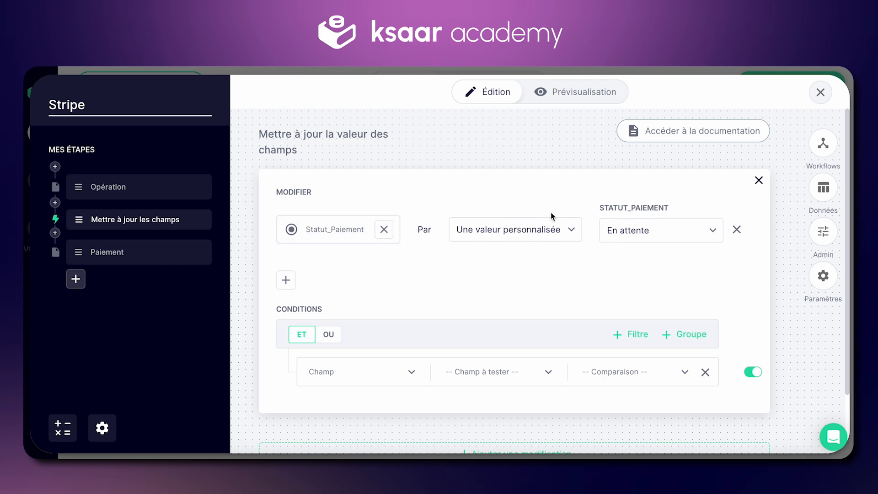
Add a "Champ paiement" field to the empty block of the workflow's Paiement step.
click(157, 252)
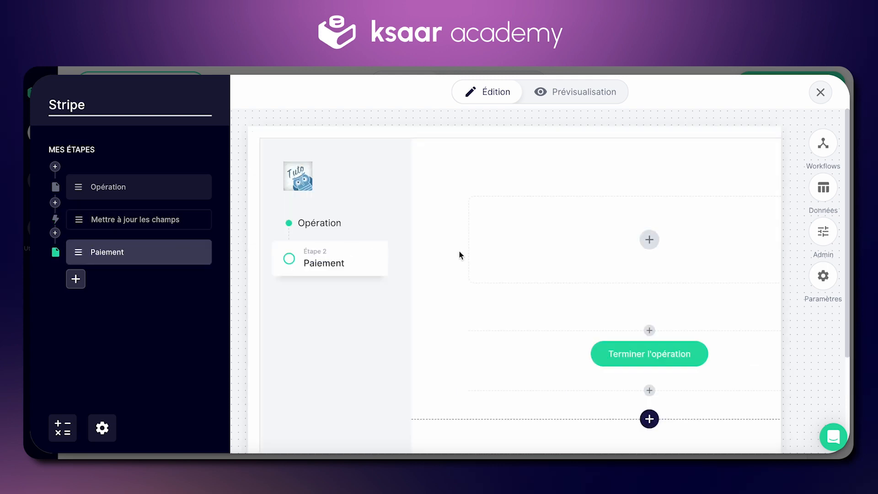
click(562, 238)
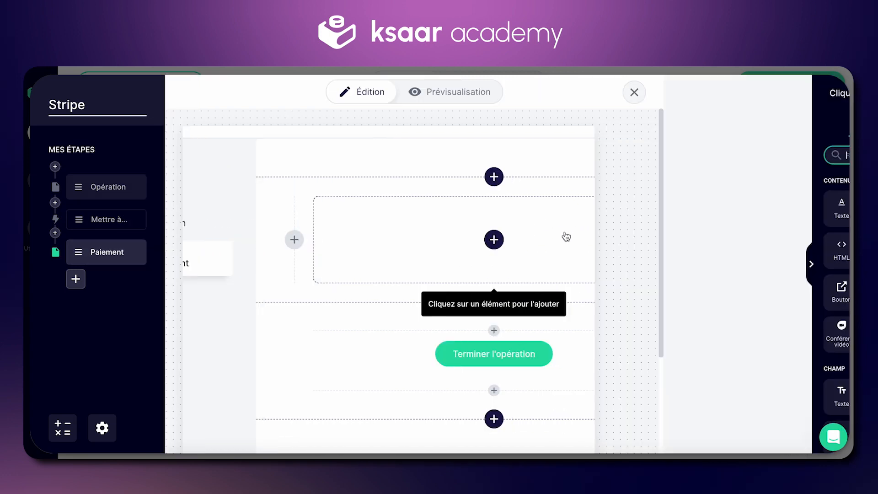
text(pai)
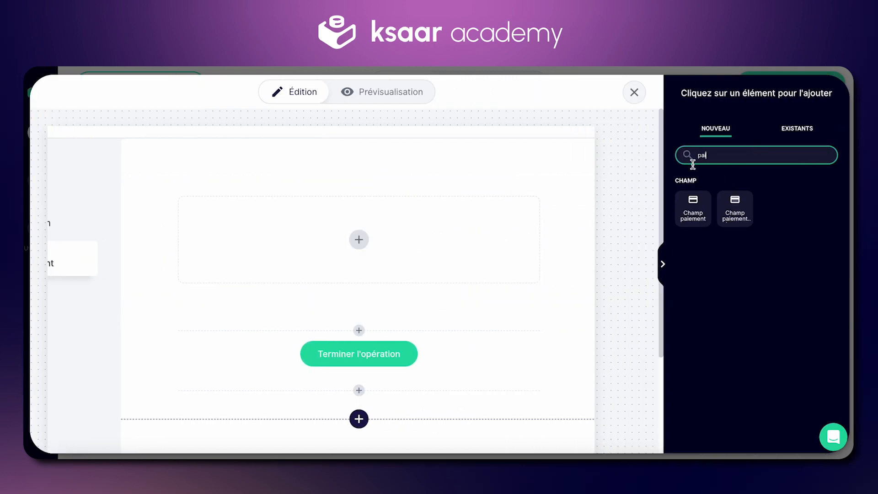
click(690, 207)
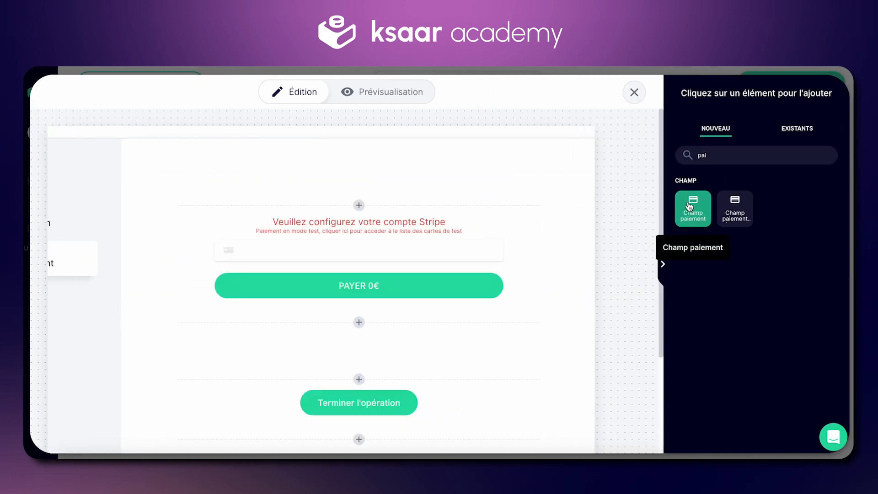
Associate the existing Ksaar Stripe account with the new payment field.
click(414, 233)
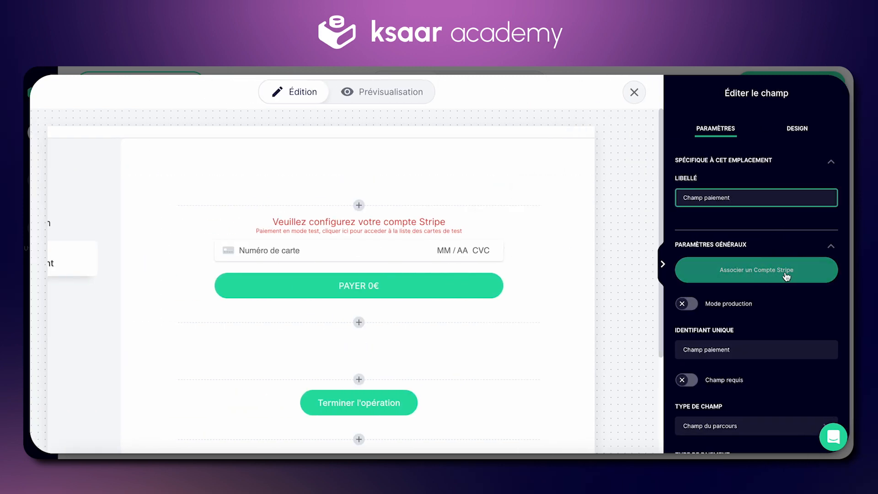
click(822, 273)
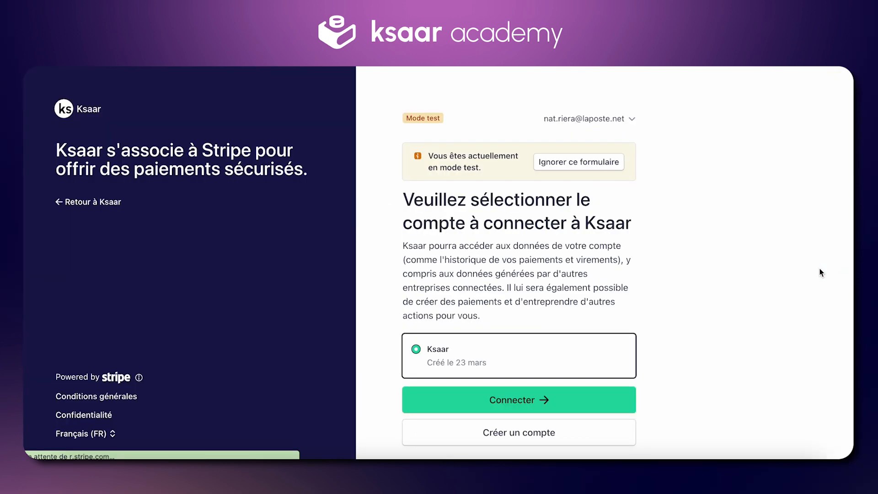
scroll(821, 273, down, 2)
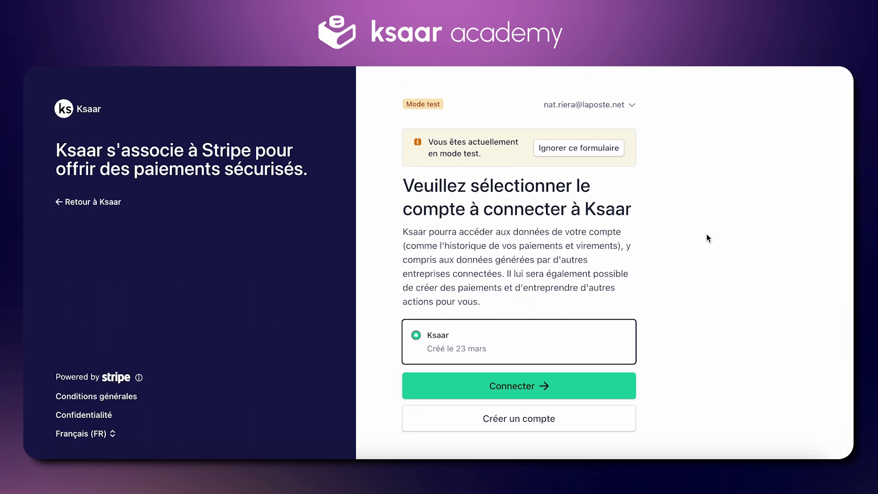
scroll(683, 251, down, 1)
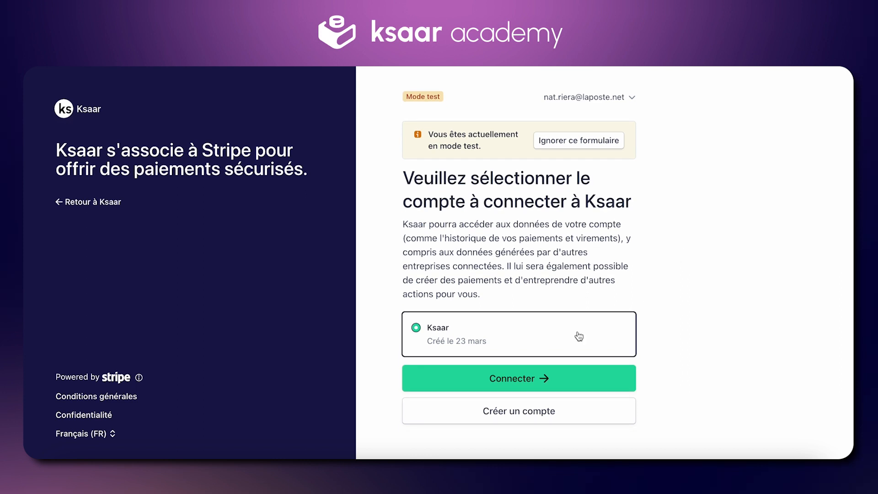
click(583, 379)
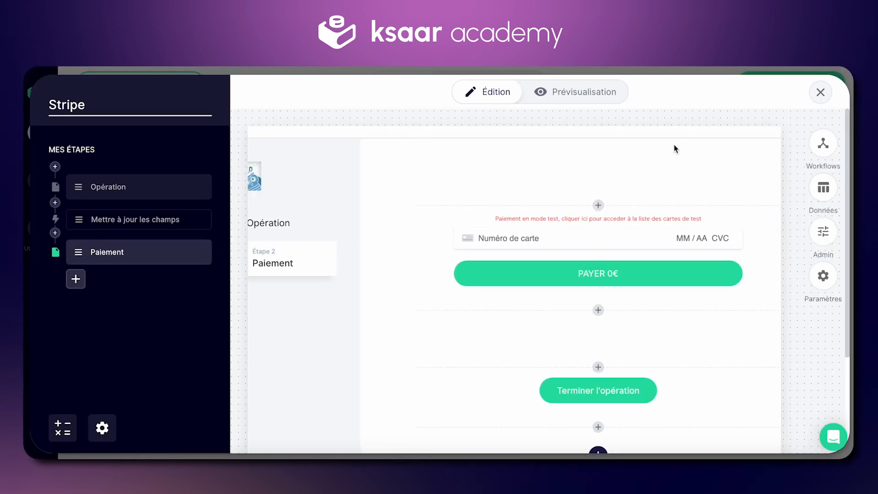
Define the payment field's amount from a calculation, using "Prix du paiement".
click(517, 274)
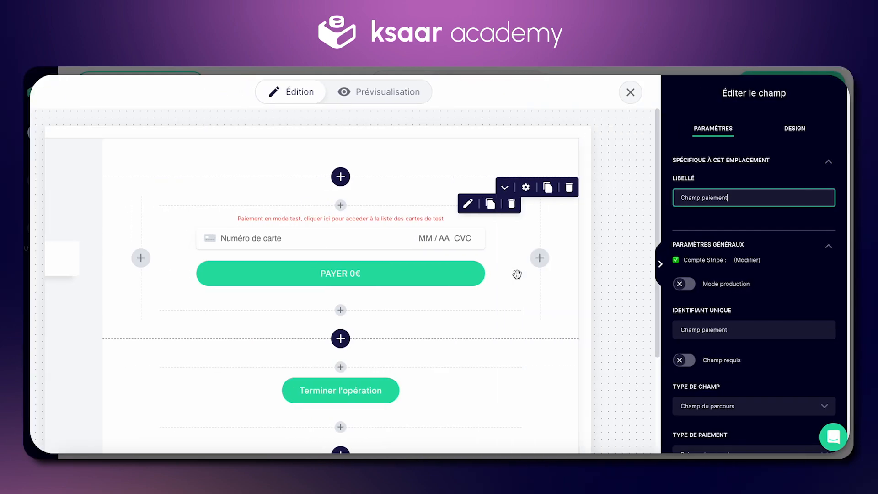
scroll(703, 328, down, 4)
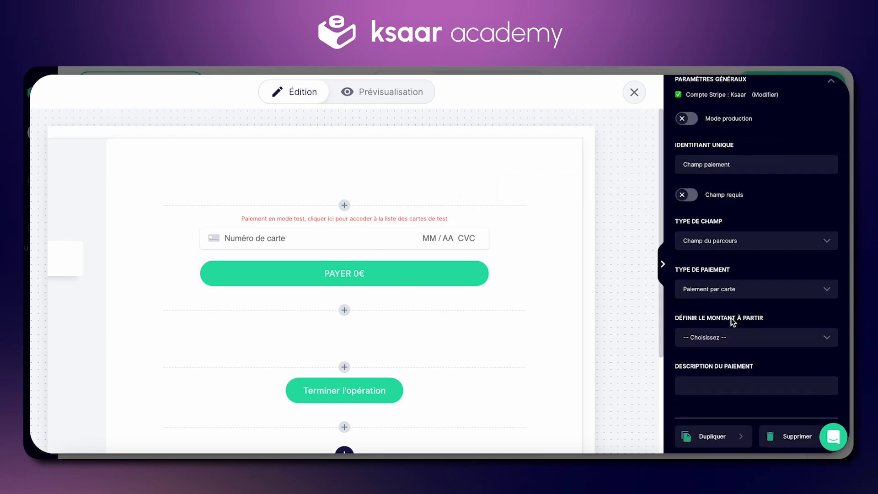
click(734, 337)
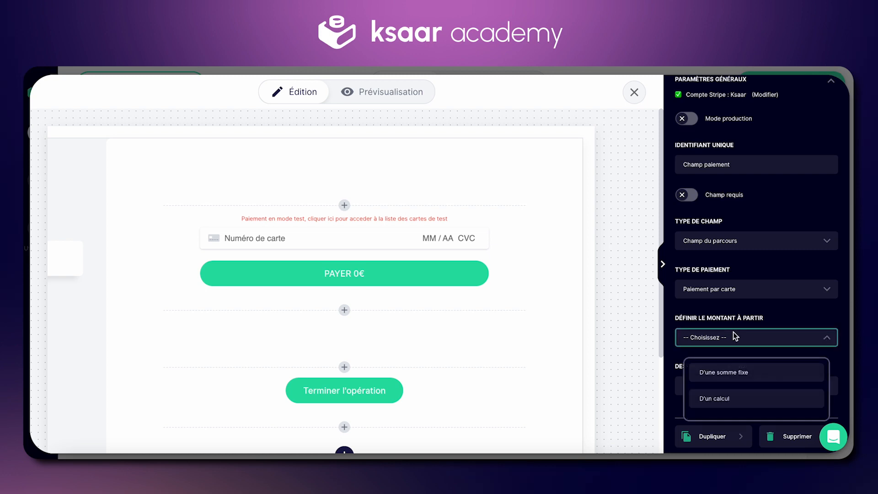
click(707, 402)
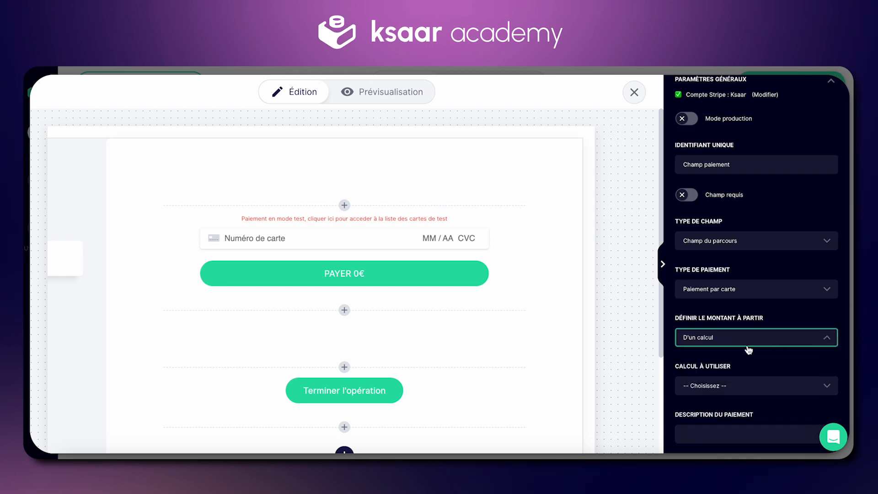
scroll(690, 349, down, 1)
click(737, 341)
click(733, 374)
click(666, 274)
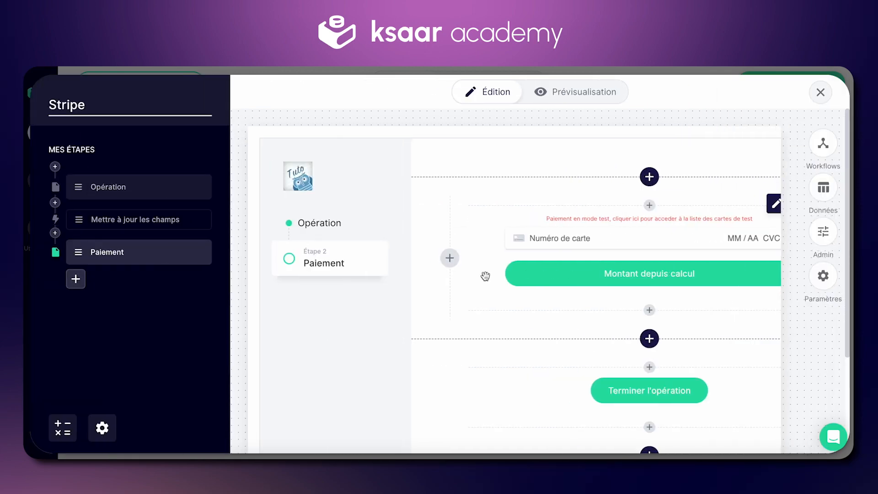
Open the workflow's "Prix du paiement" calculation to examine how it is defined.
click(56, 429)
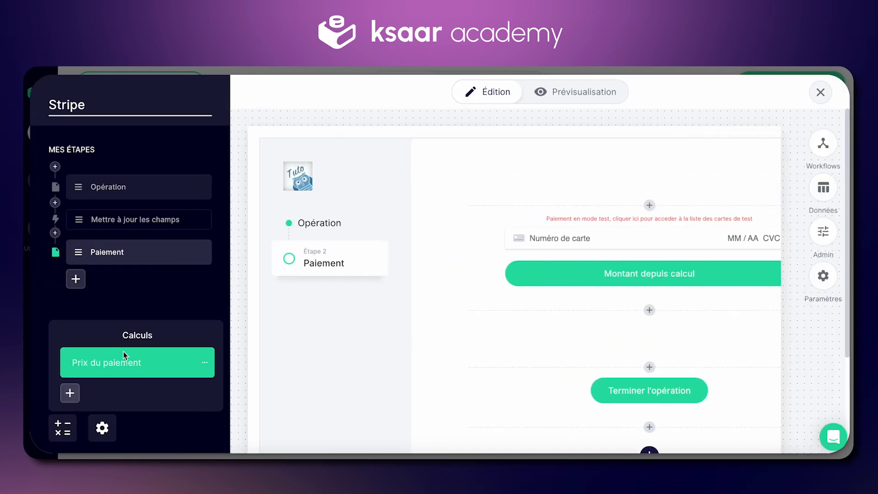
click(144, 356)
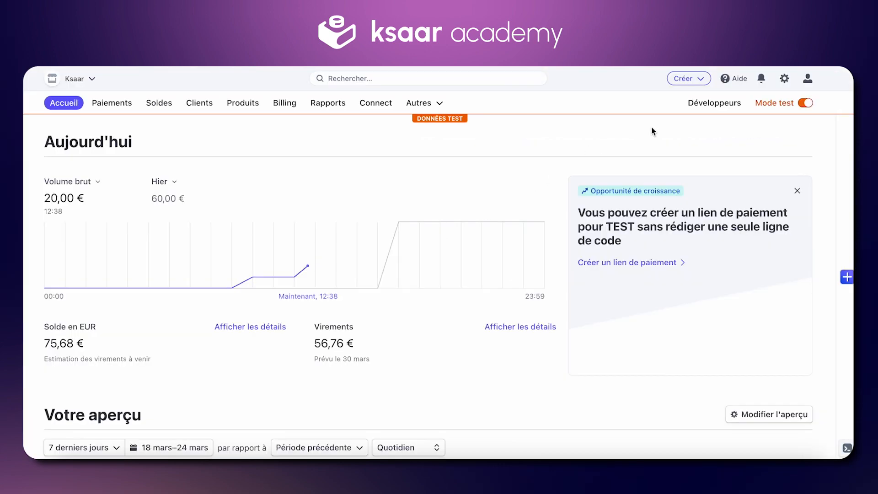
In the Stripe dashboard's developer API keys, reveal the test secret key, copy it and hide it again.
click(714, 103)
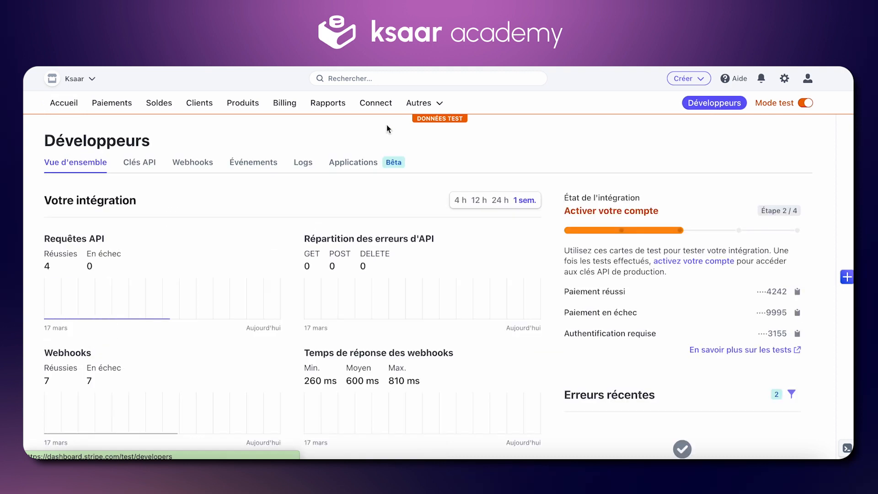
click(140, 163)
scroll(322, 230, down, 1)
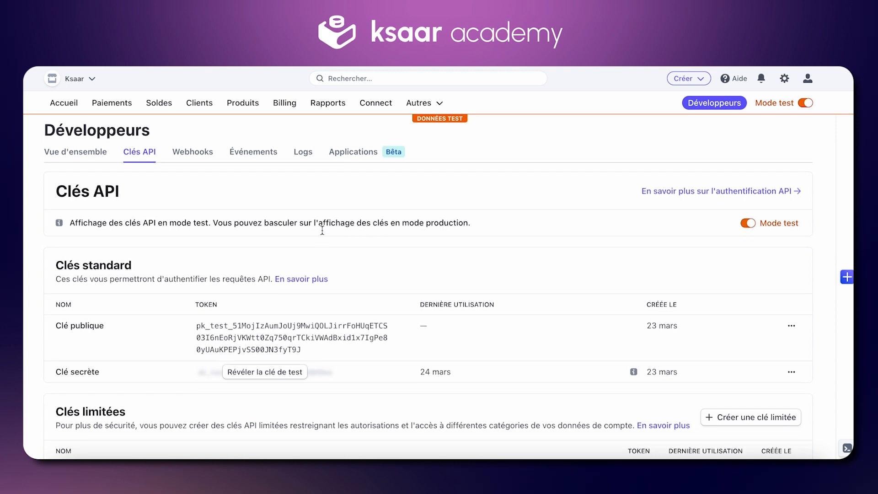
click(299, 386)
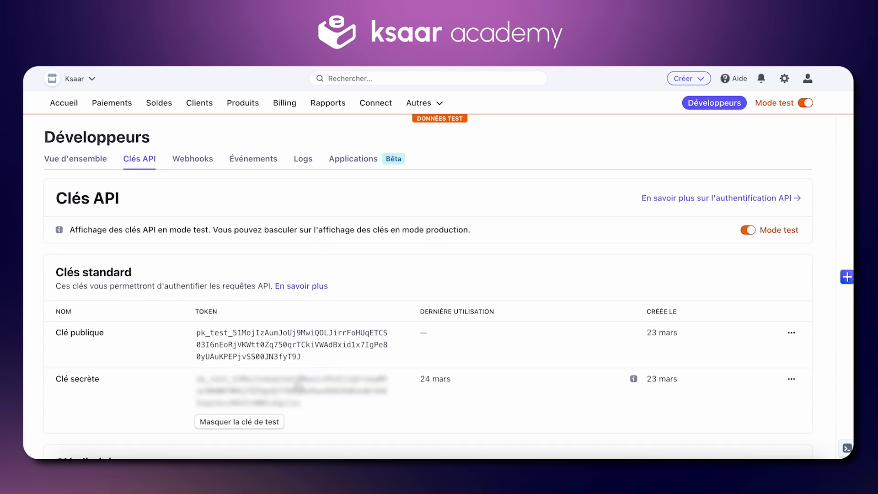
click(288, 390)
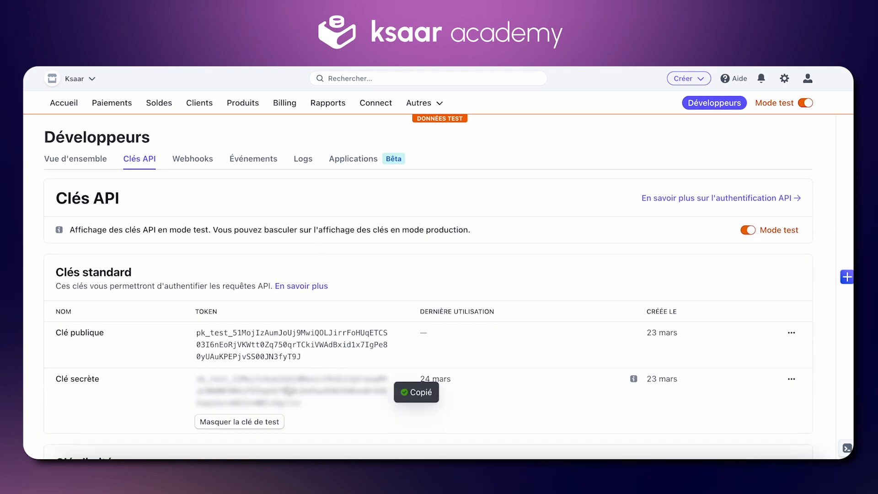
click(262, 421)
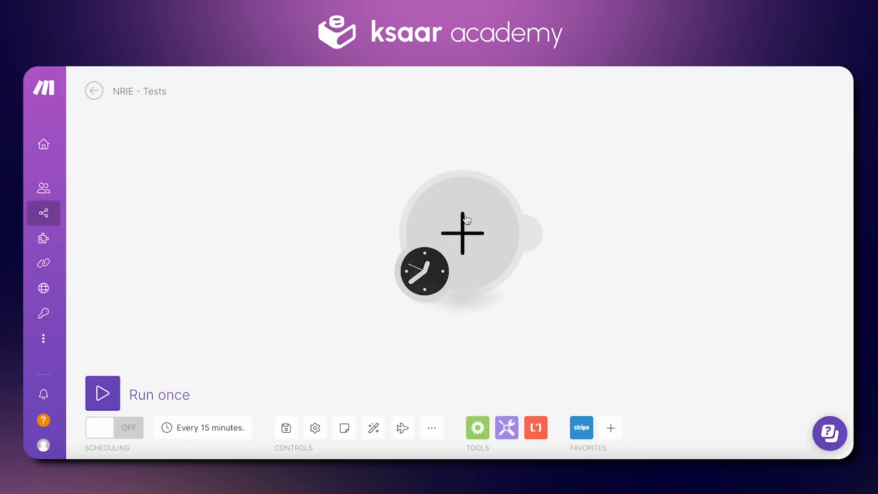
click(467, 219)
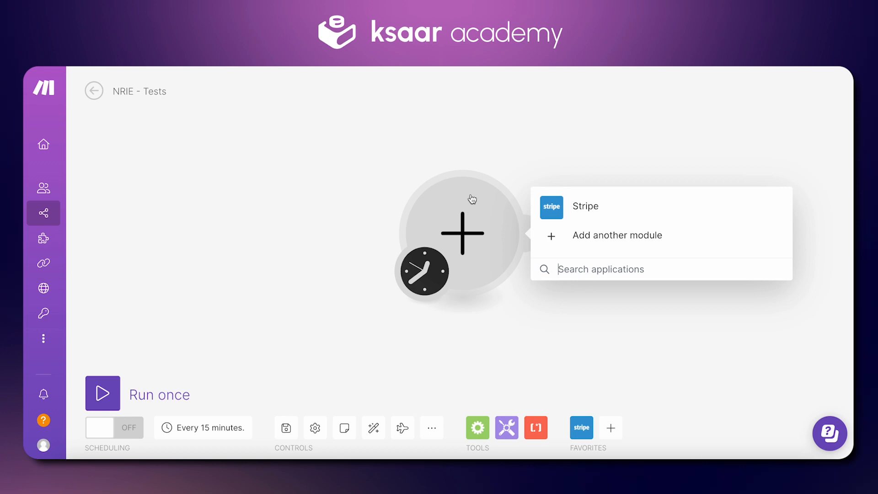
click(589, 205)
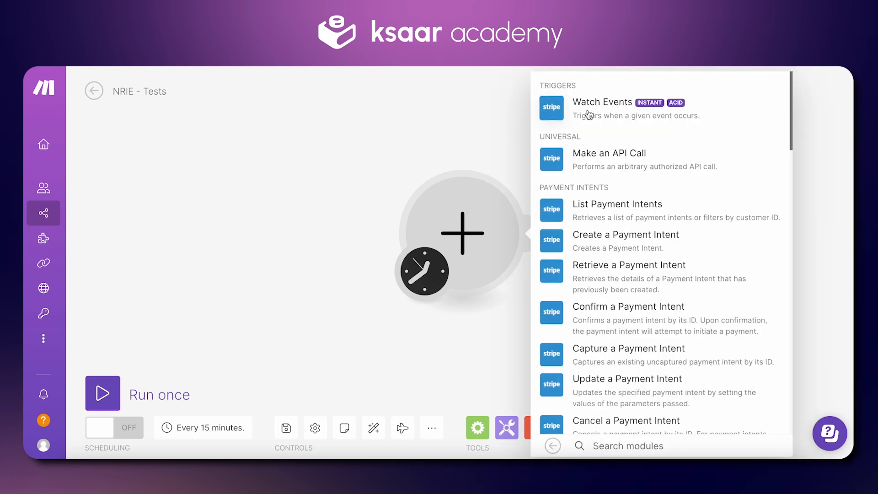
click(670, 112)
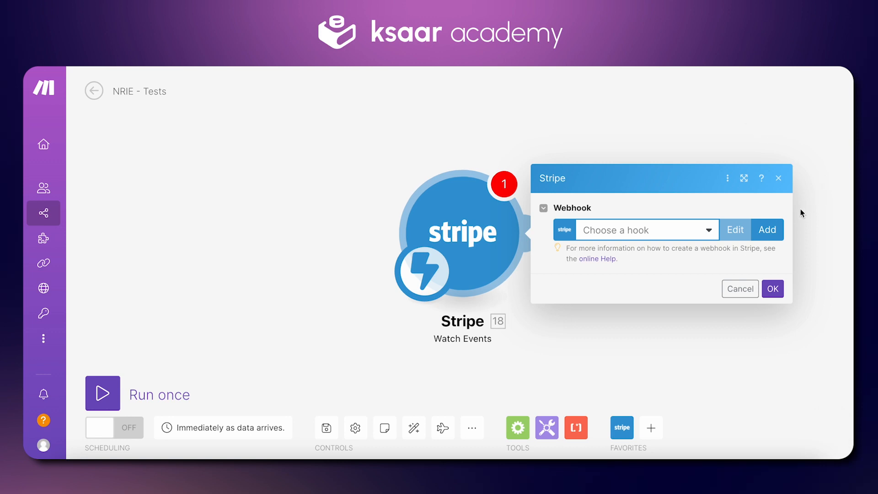
Start a new webhook for the Stripe trigger and name it "MaJ Paiement".
click(770, 233)
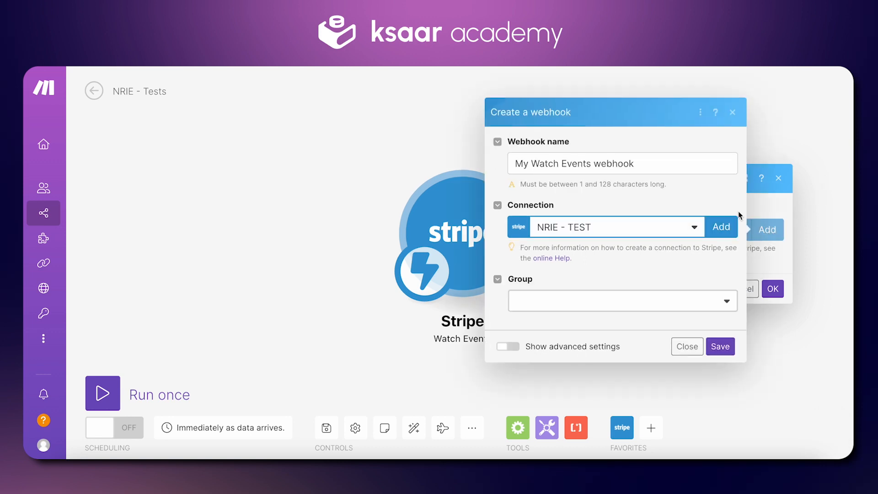
double_click(642, 161)
click(642, 161)
key(ctrl+a)
text(MaJ Paiem)
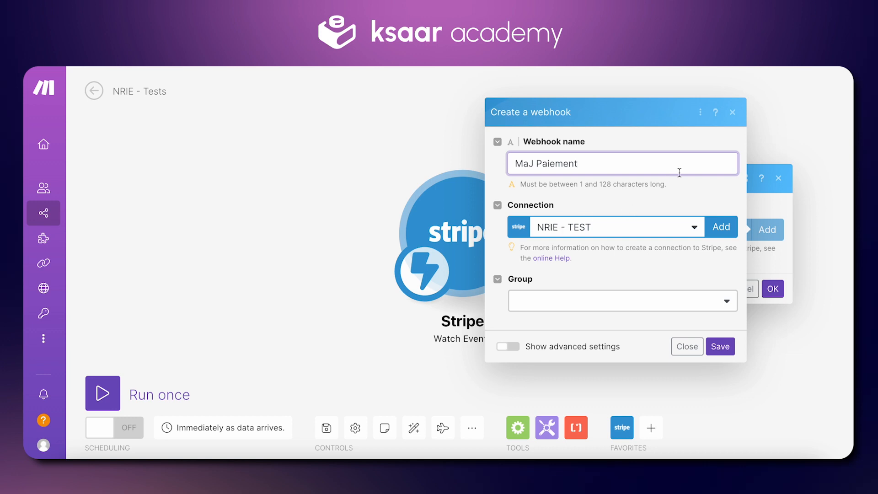
Paste the Stripe secret key into the API Key field of a new connection and close it without saving.
click(721, 227)
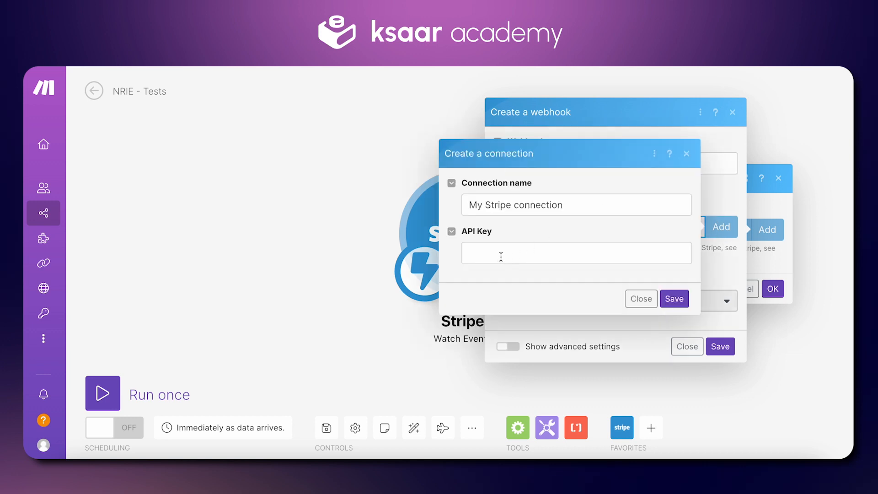
click(518, 251)
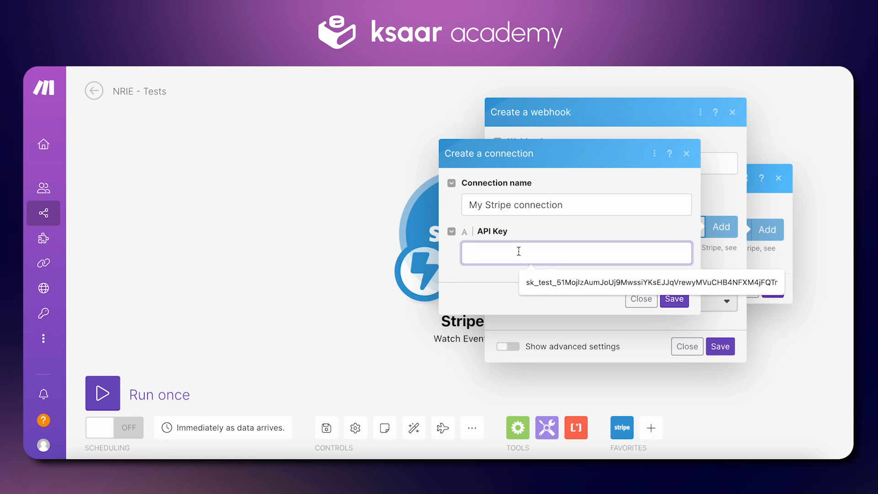
key(ctrl+v)
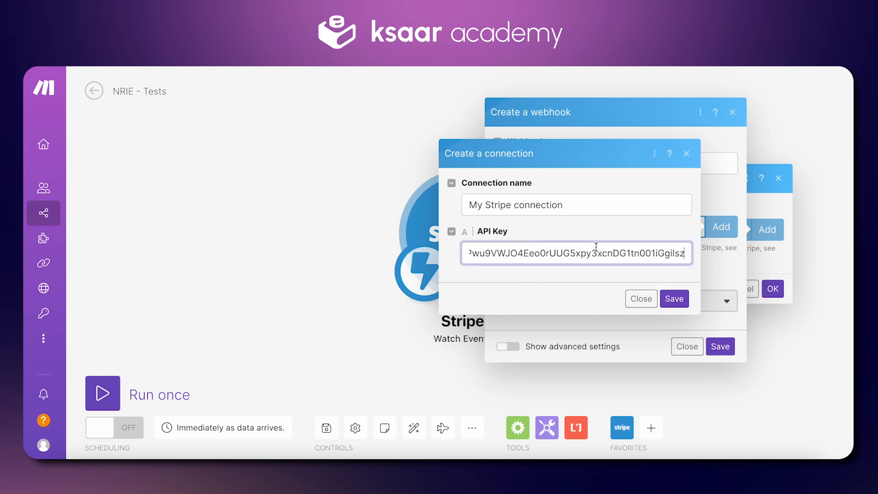
click(641, 298)
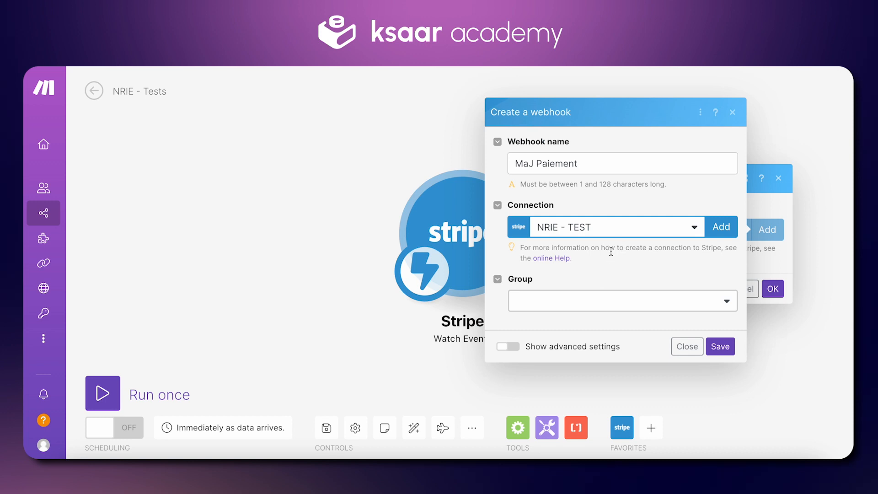
Choose the Charge group and the Charge succeeded event for the new webhook, and close it without saving.
click(549, 305)
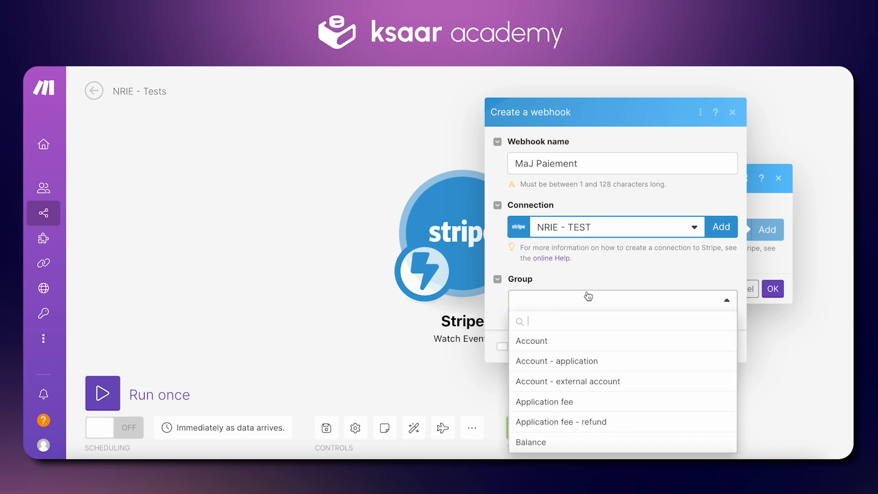
scroll(583, 392, down, 3)
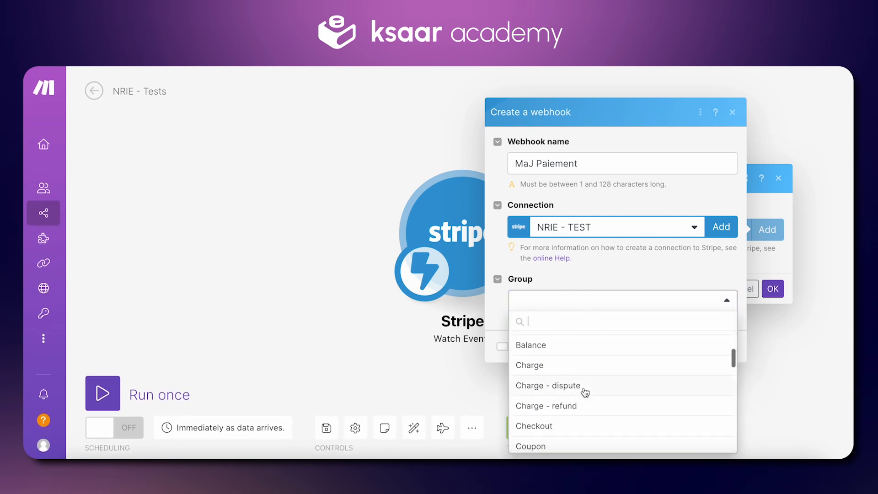
click(523, 347)
scroll(592, 276, down, 2)
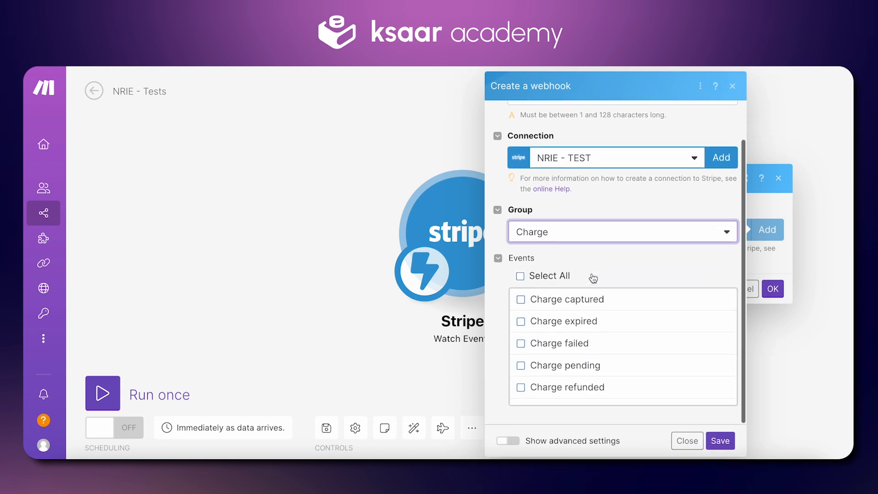
scroll(584, 328, down, 2)
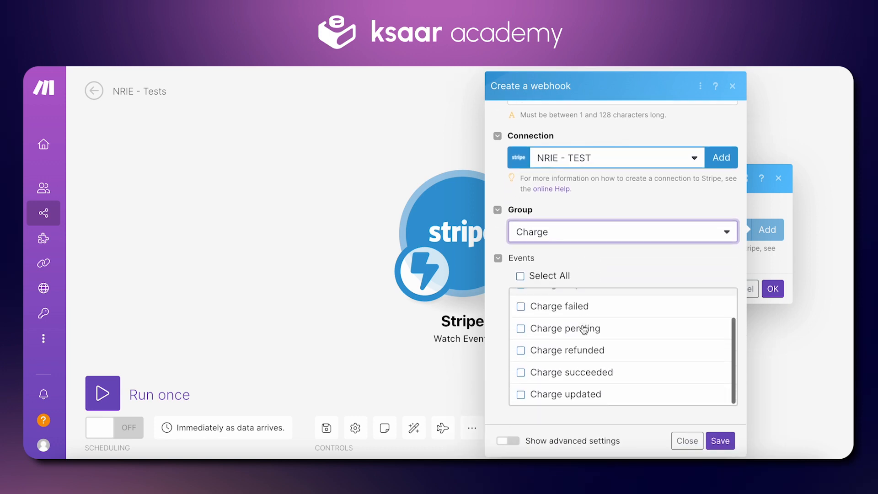
click(587, 376)
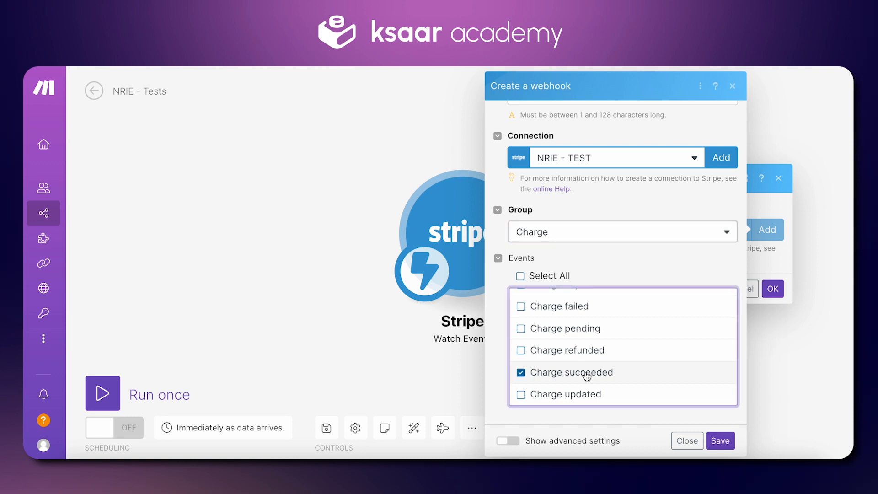
click(683, 440)
Assign the existing NRIE - Test webhook to the Stripe trigger and run the scenario once, waiting for new data.
click(708, 231)
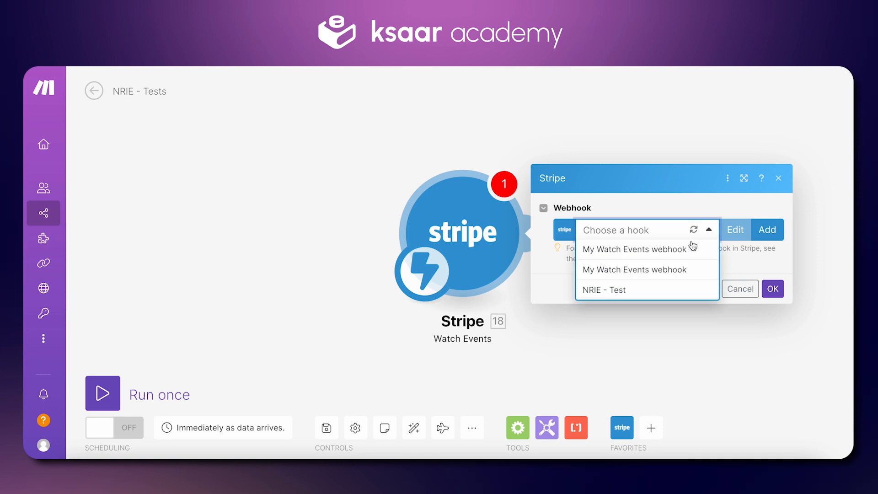
click(635, 296)
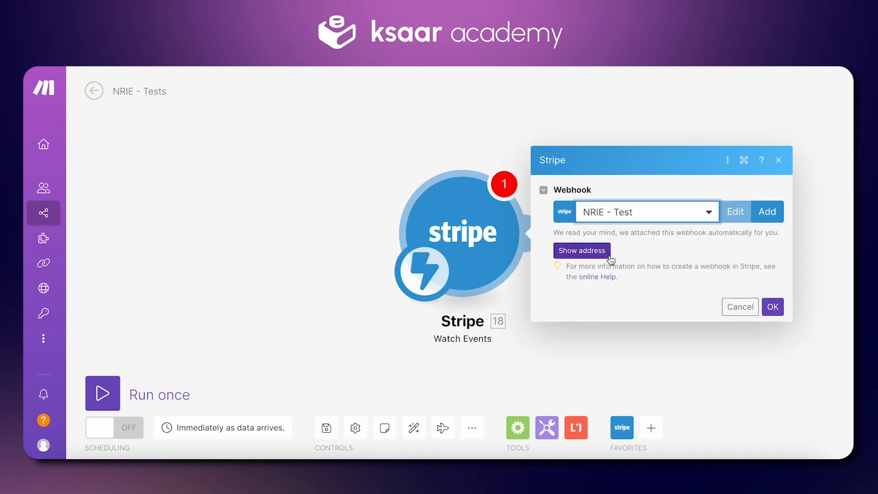
click(773, 306)
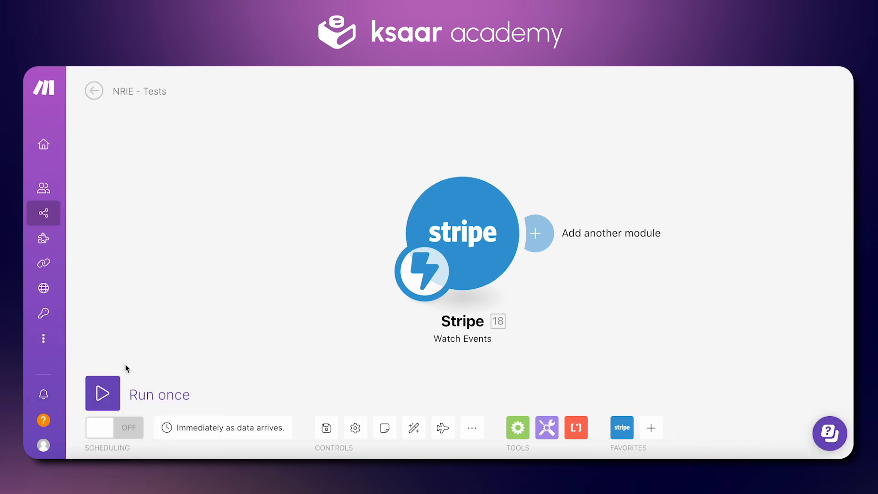
click(103, 393)
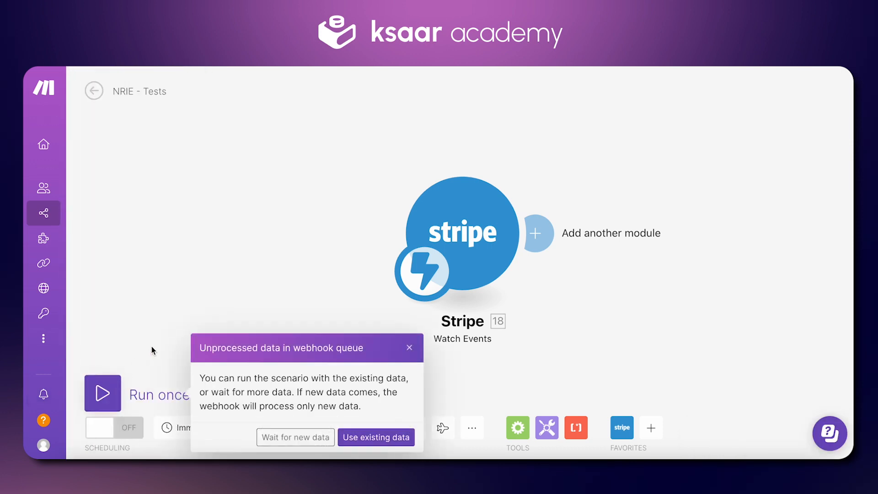
click(297, 437)
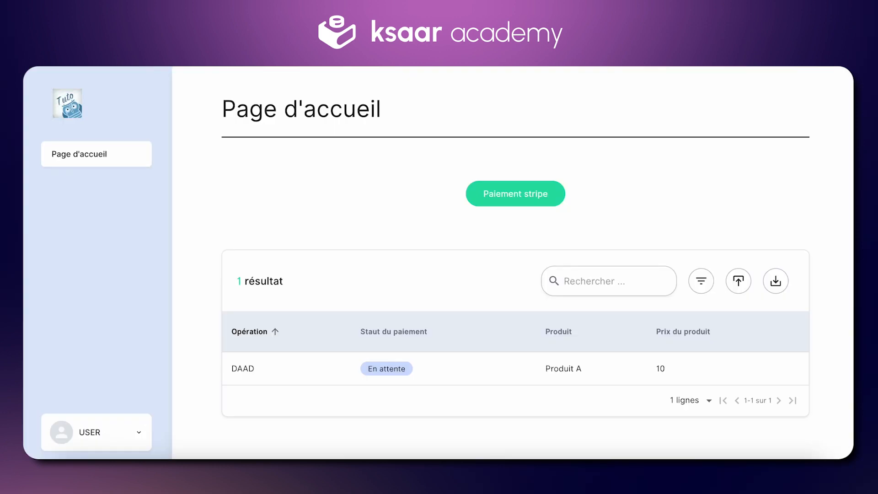
Switch to the Ksaar application and start a Stripe payment operation named "Init module make" for Produit A, continuing to its payment stage.
click(510, 196)
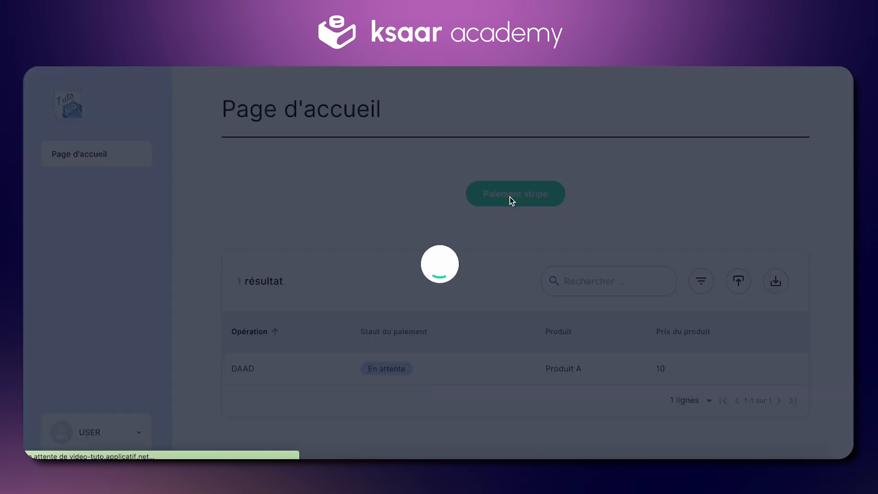
click(432, 192)
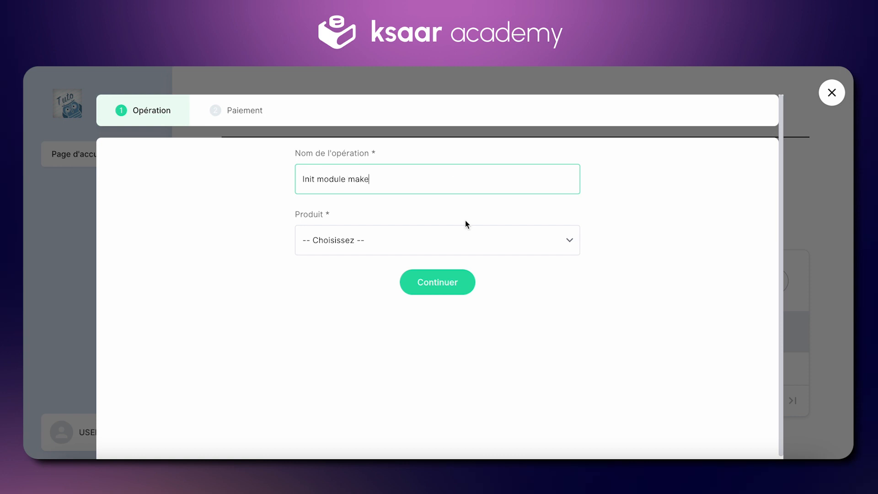
text(Init module make)
click(454, 250)
click(353, 325)
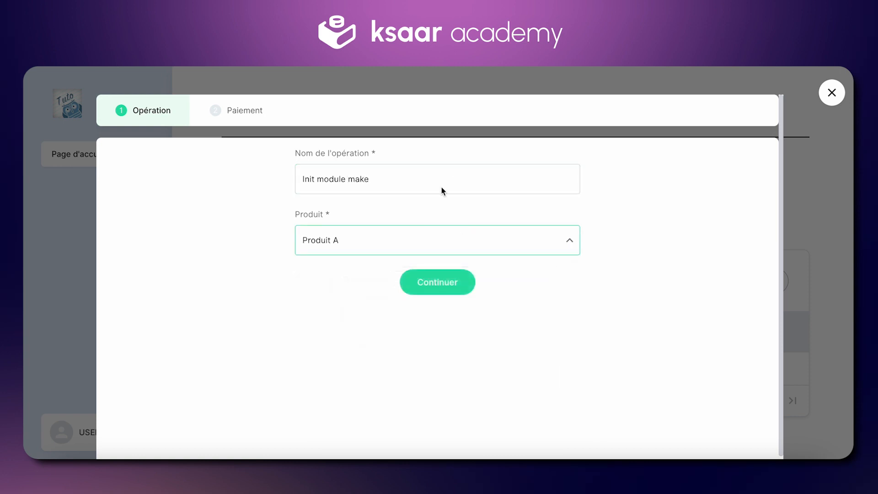
click(448, 275)
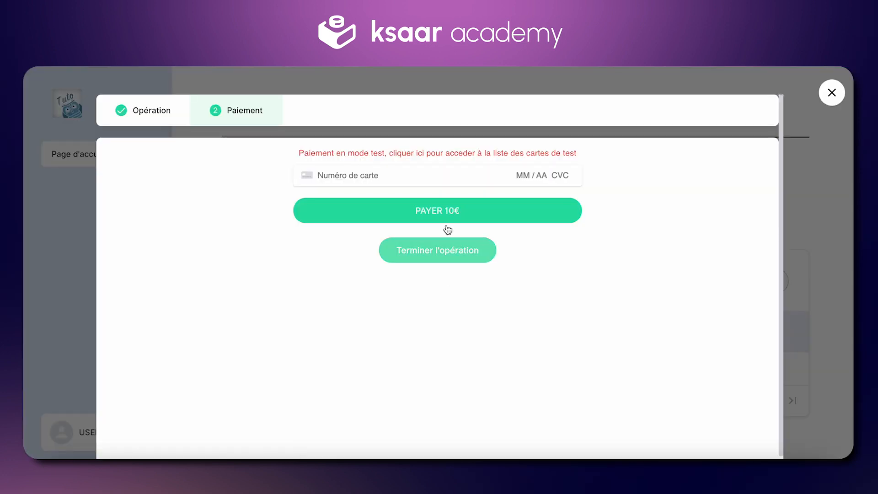
Enter the test card number, expiry date, CVC and postal code, pay, and finish the operation.
click(396, 176)
text(4242 4242 4242 424)
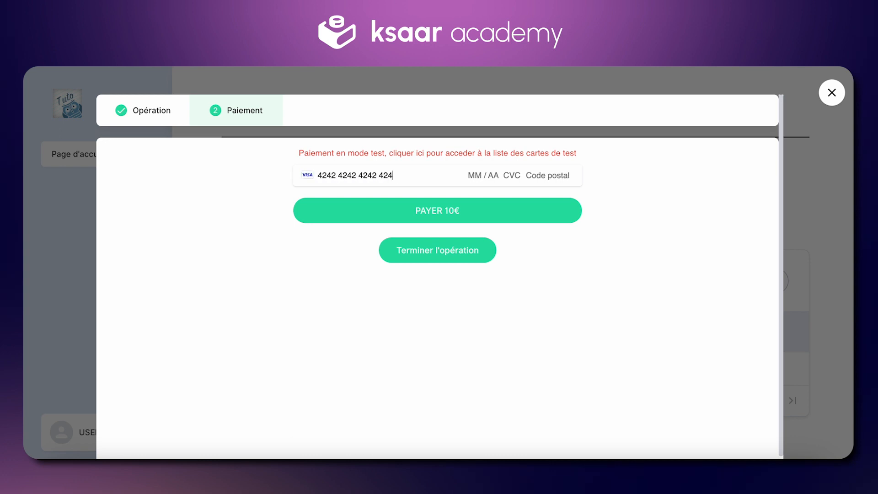
text(04 / 24 242 42422)
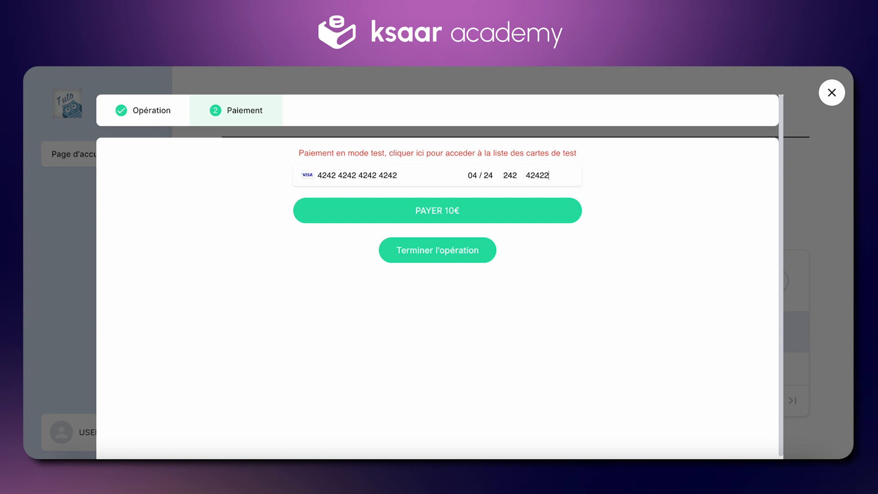
click(446, 208)
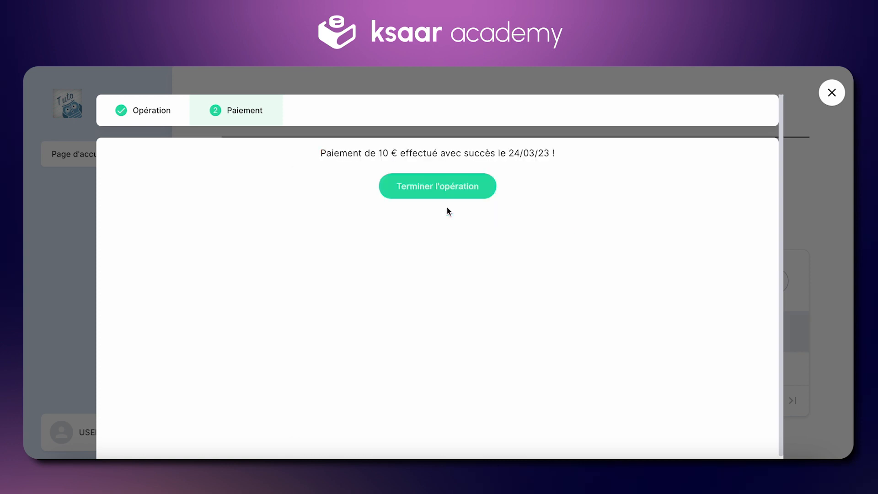
click(447, 194)
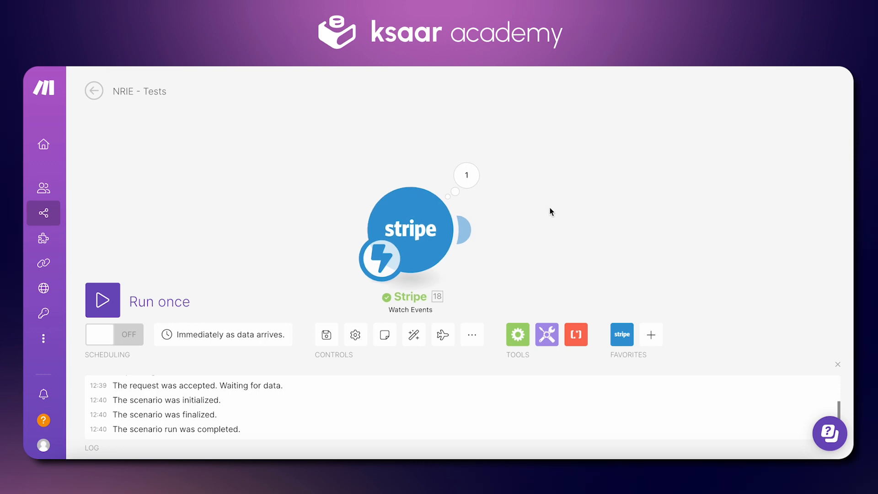
Back in the Make scenario, add Ksaar's Update a Record module after the Stripe trigger and use the nrie-test connection.
click(442, 228)
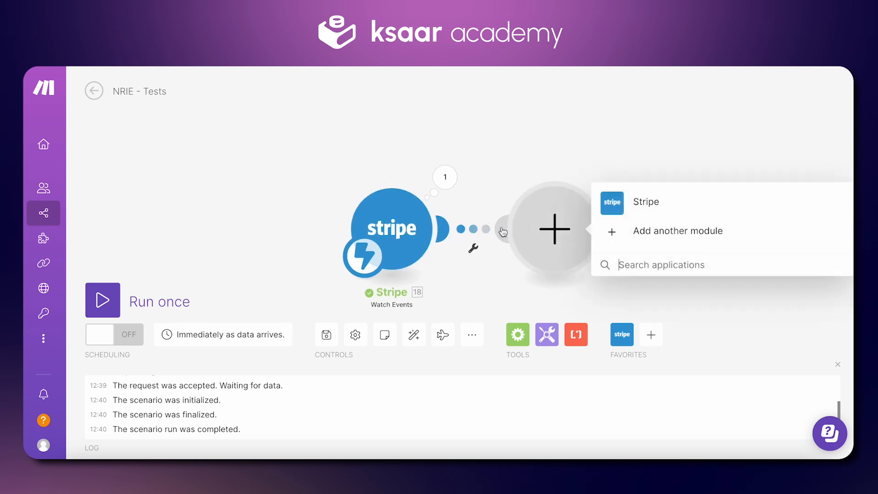
text(ksaa)
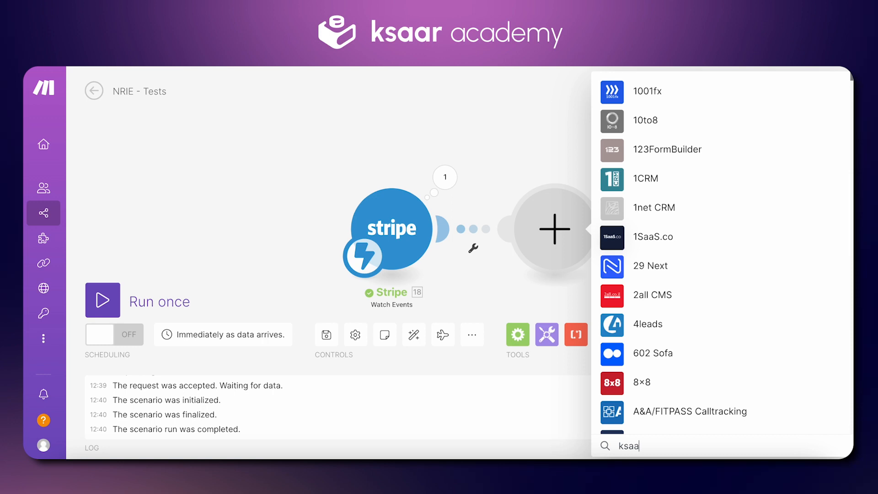
text(r)
click(658, 216)
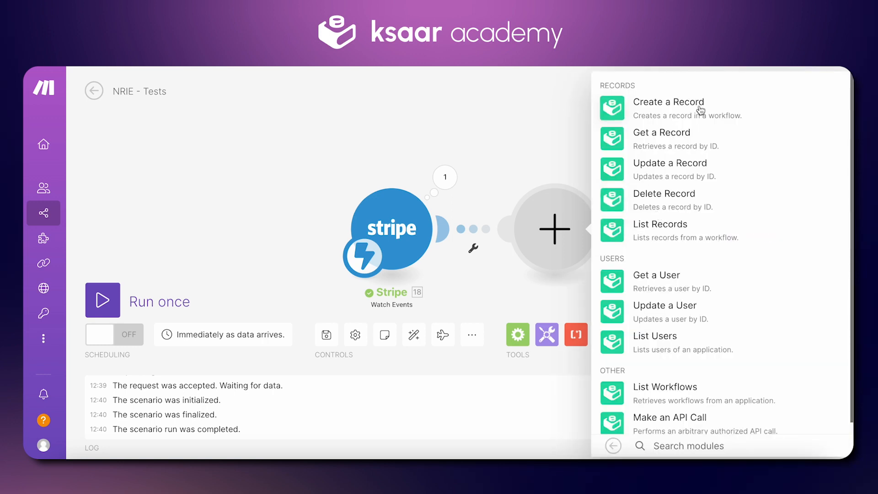
click(662, 172)
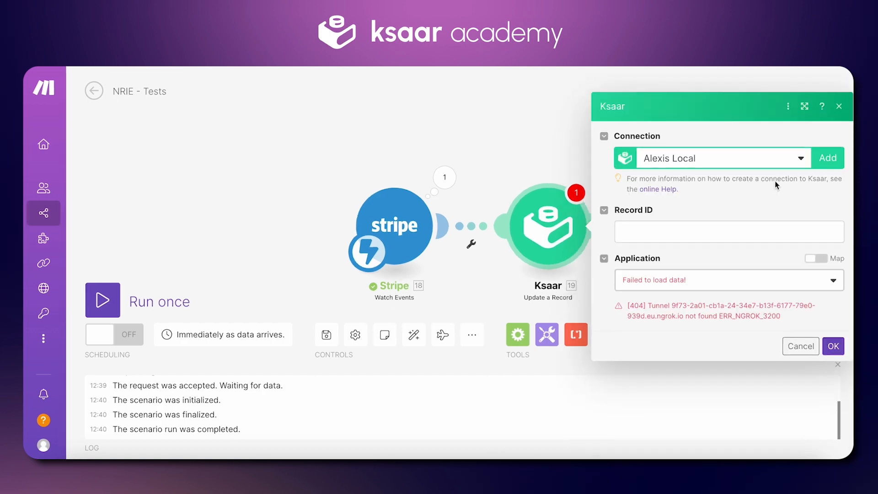
click(803, 158)
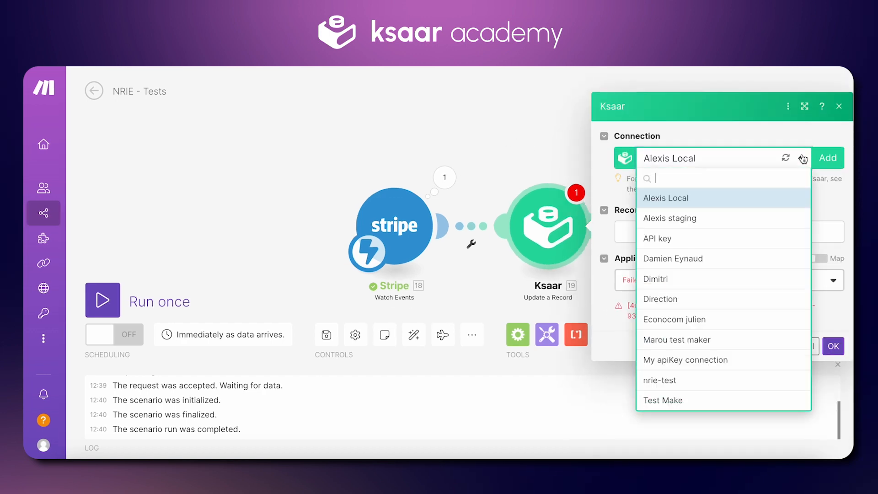
click(674, 386)
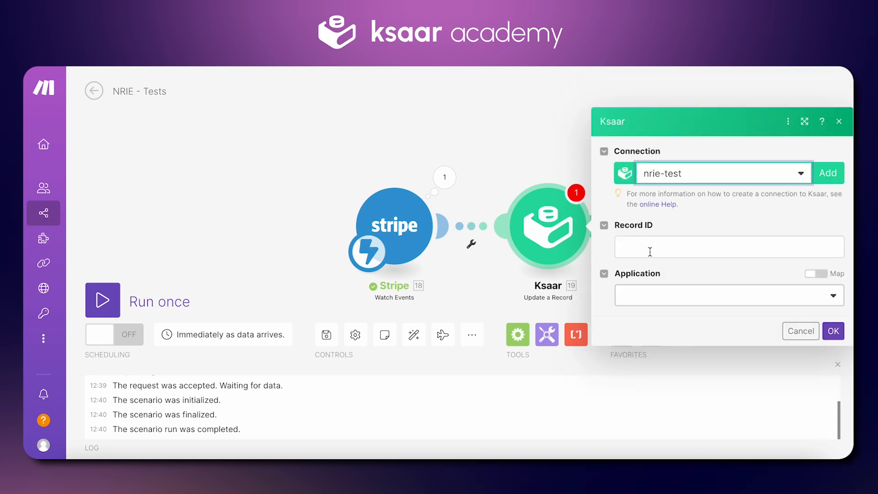
Map the Ksaar module's Record ID to answerId from the Stripe event's object metadata.
click(642, 249)
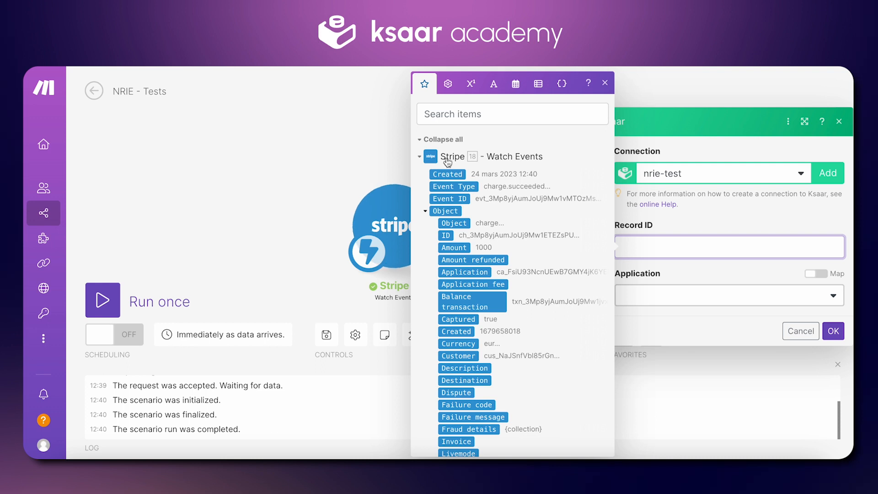
scroll(474, 299, down, 3)
scroll(474, 299, down, 1)
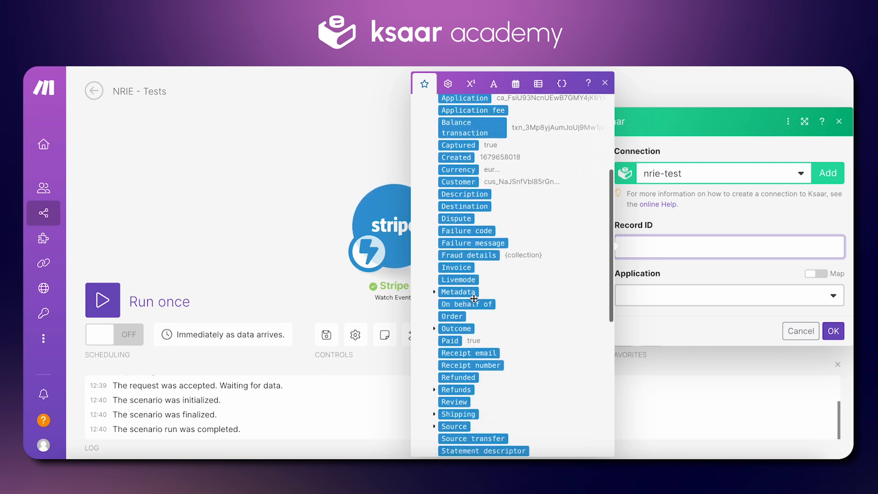
click(434, 291)
scroll(489, 284, down, 1)
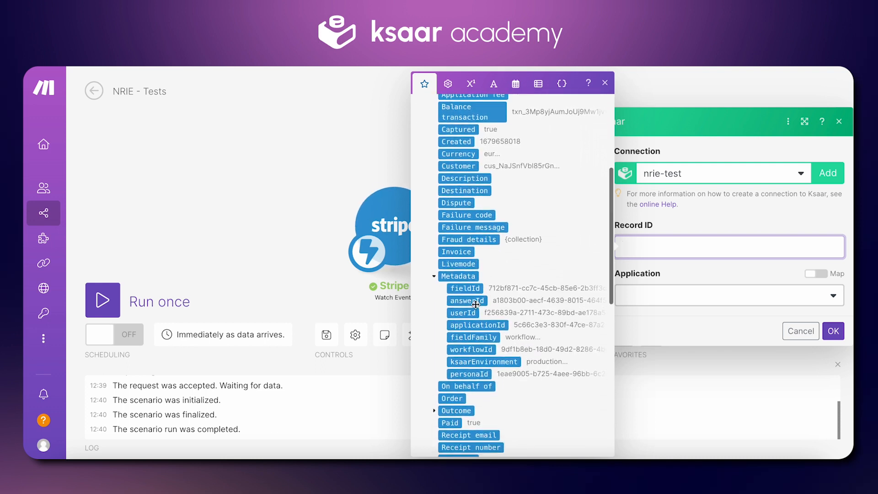
click(466, 301)
click(664, 266)
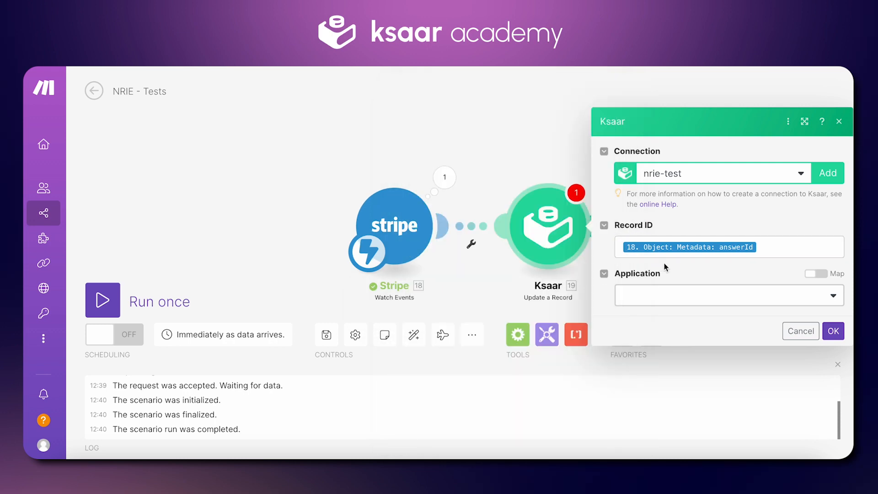
Set the Ksaar module's application to Pour Vidéo and its workflow to Stripe.
click(665, 296)
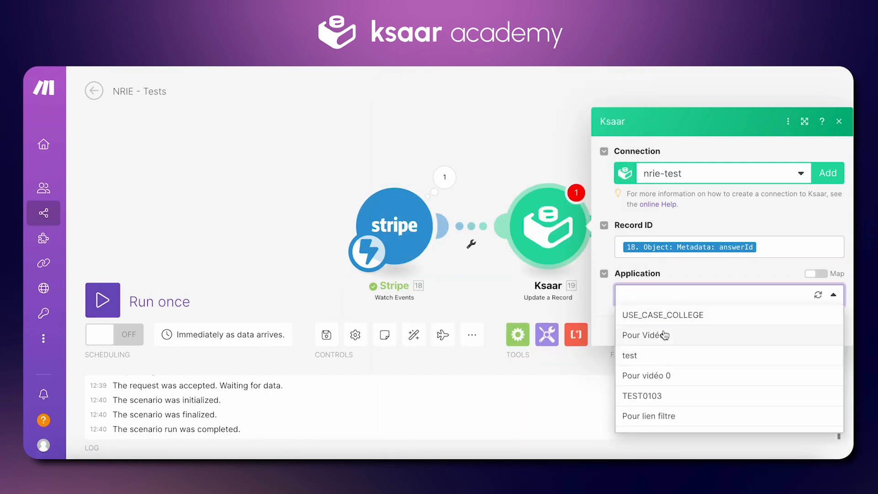
click(664, 335)
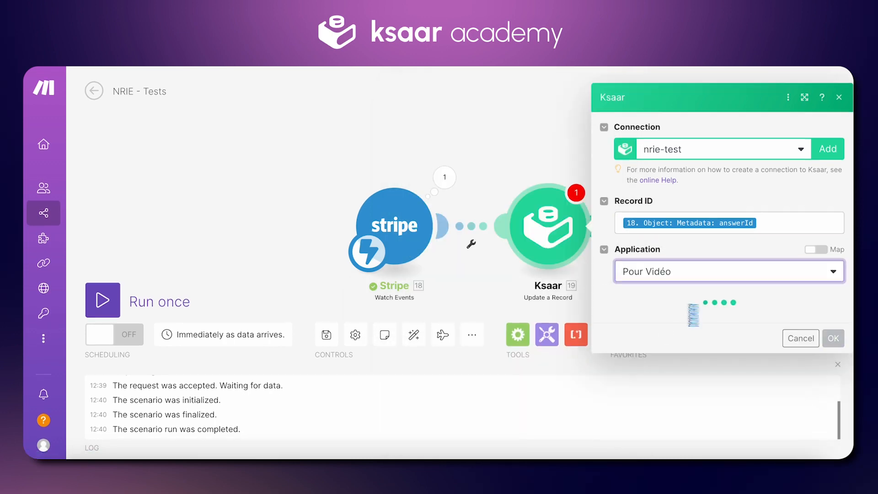
click(691, 318)
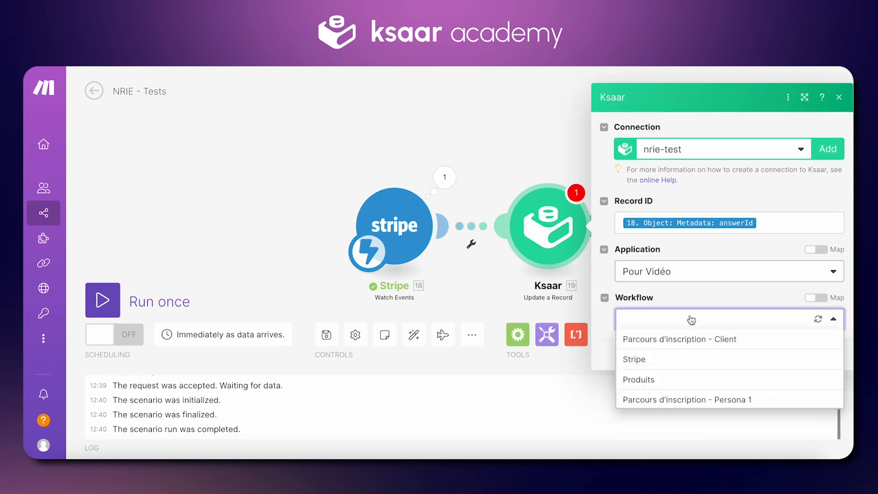
click(659, 363)
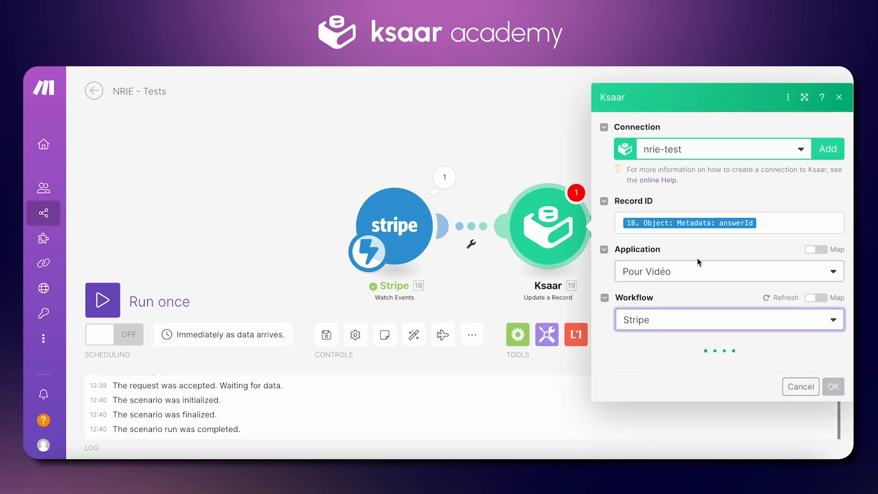
Set Statut_Paiement to Payé, save the Ksaar module, and run the scenario once, waiting for new data.
scroll(698, 262, down, 2)
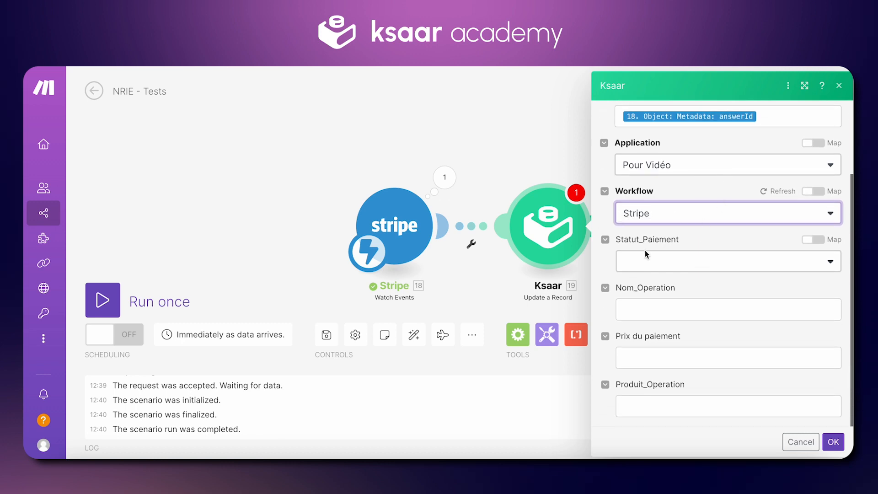
click(646, 256)
click(652, 304)
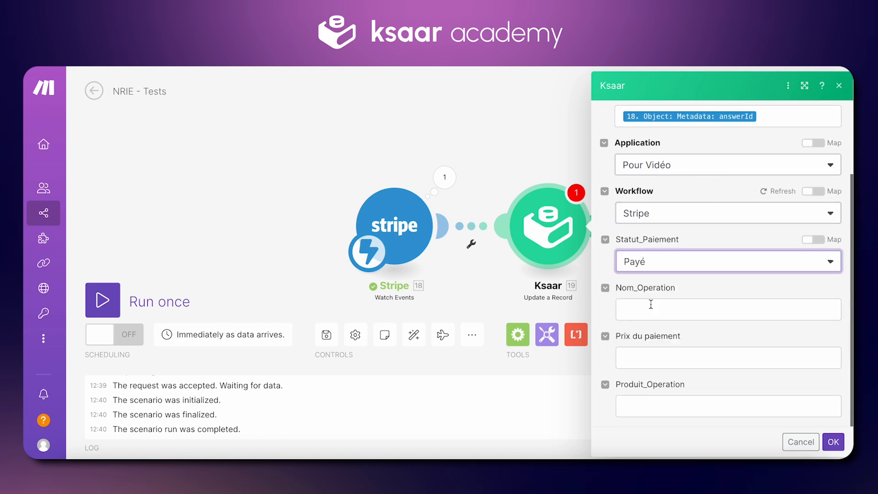
click(833, 442)
click(103, 300)
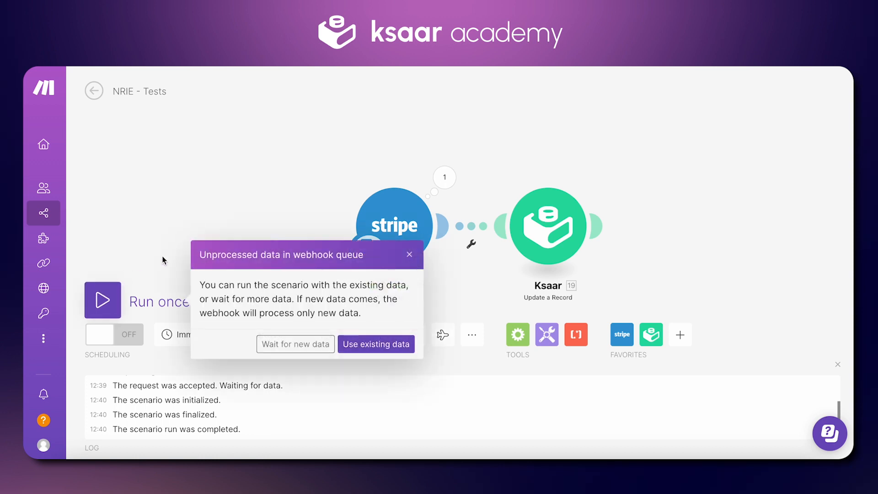
click(278, 345)
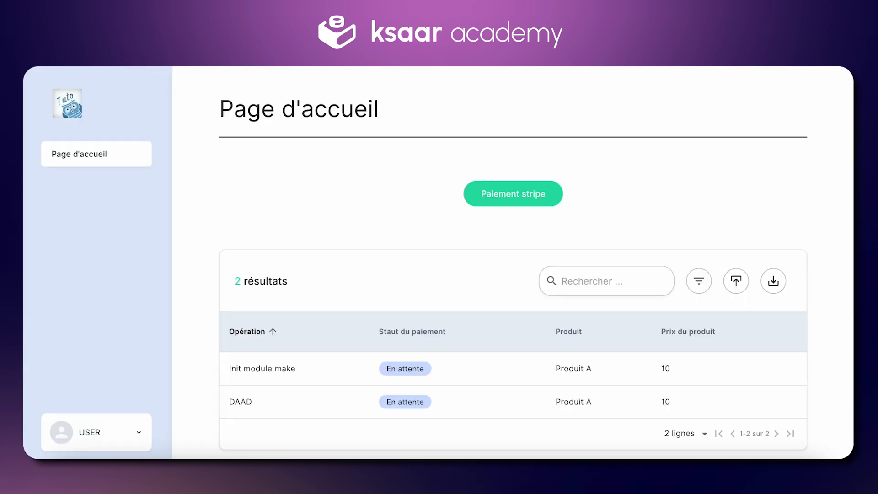
Switch to the Ksaar app and submit a new Stripe payment operation named TEST PAIEMENT for Produit C.
key(super+r)
click(508, 188)
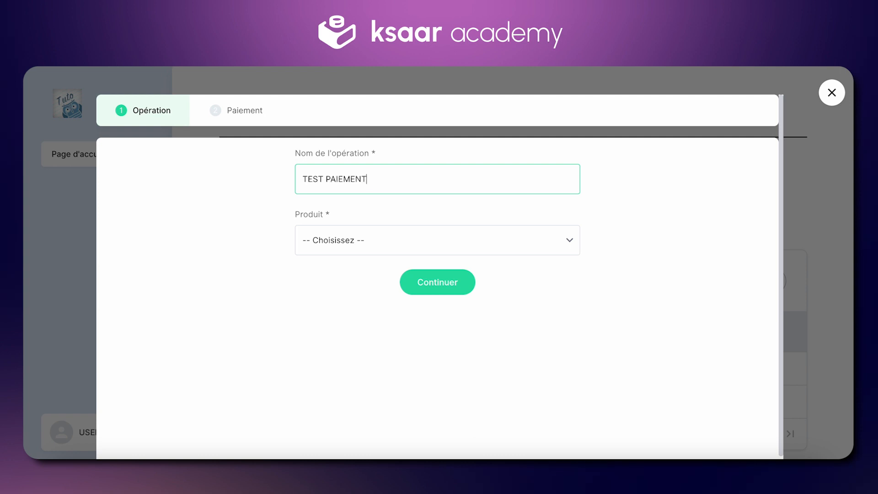
click(448, 282)
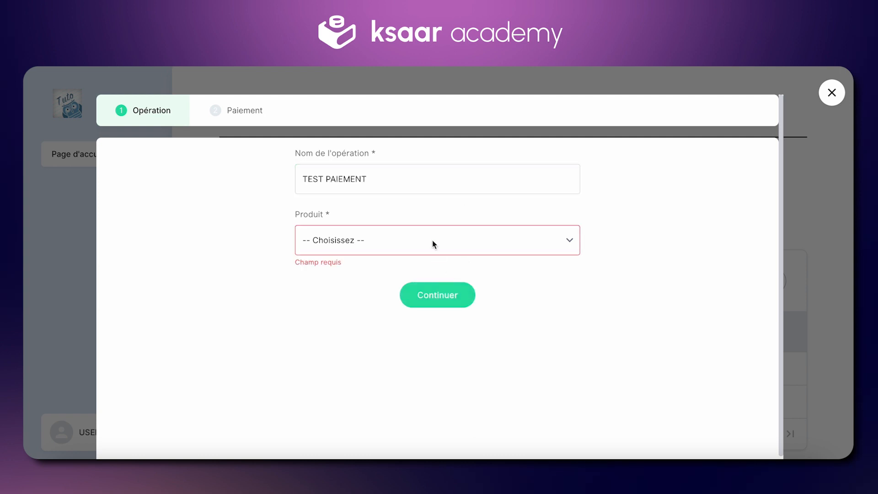
click(434, 245)
click(388, 375)
click(447, 288)
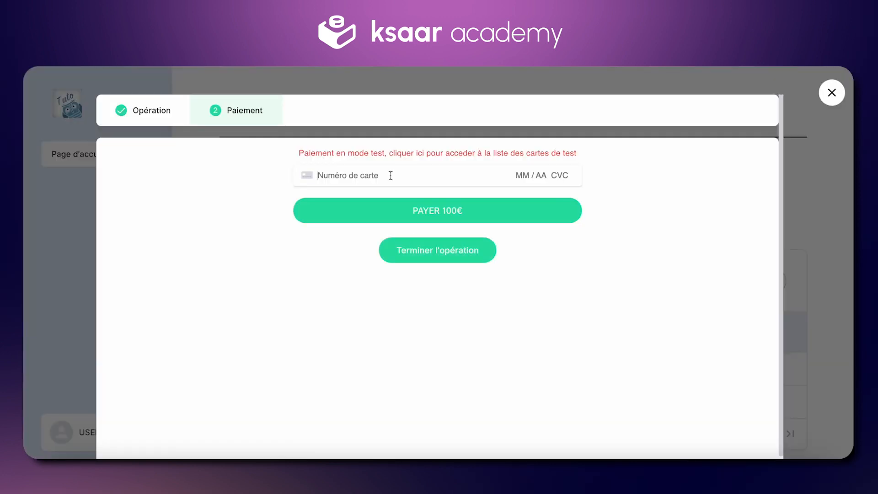
Fill in the test card's number, expiry date, CVC and postal code, then pay the 100 € and finish the operation.
click(390, 176)
text(4242 4242 4242 424)
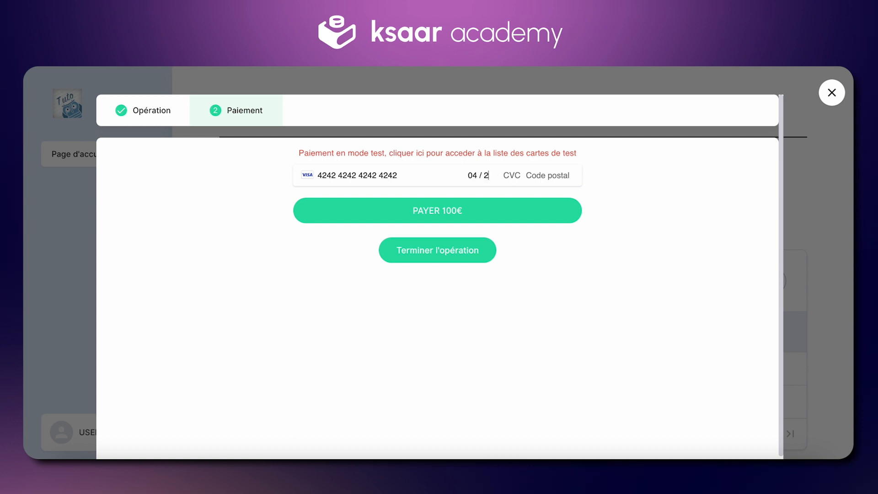
text(2)
key(BackSpace)
text(4)
text(42422)
click(405, 206)
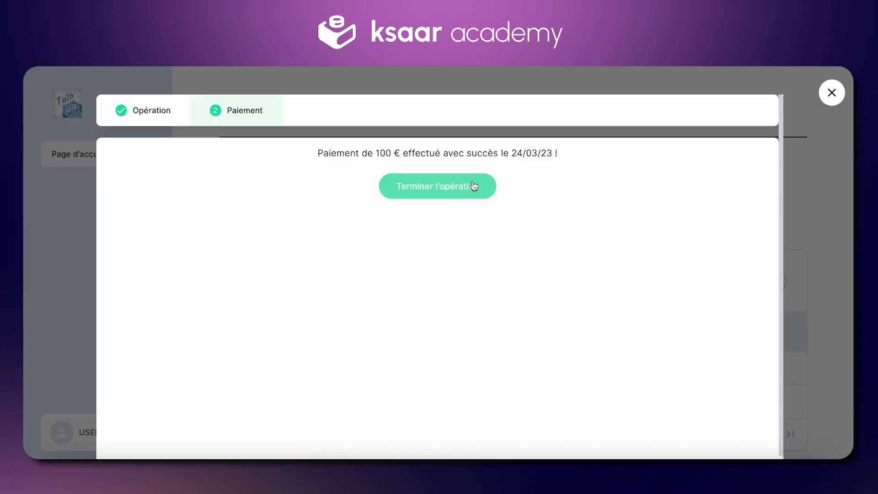
click(474, 186)
scroll(443, 318, down, 2)
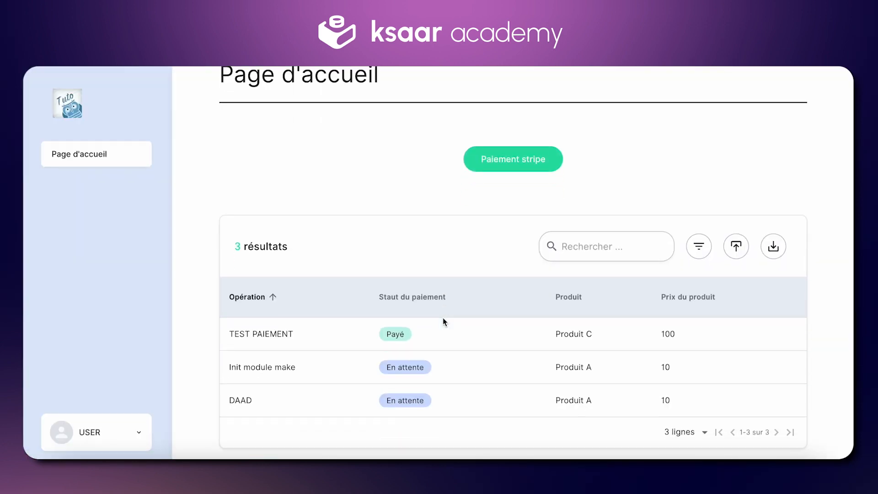